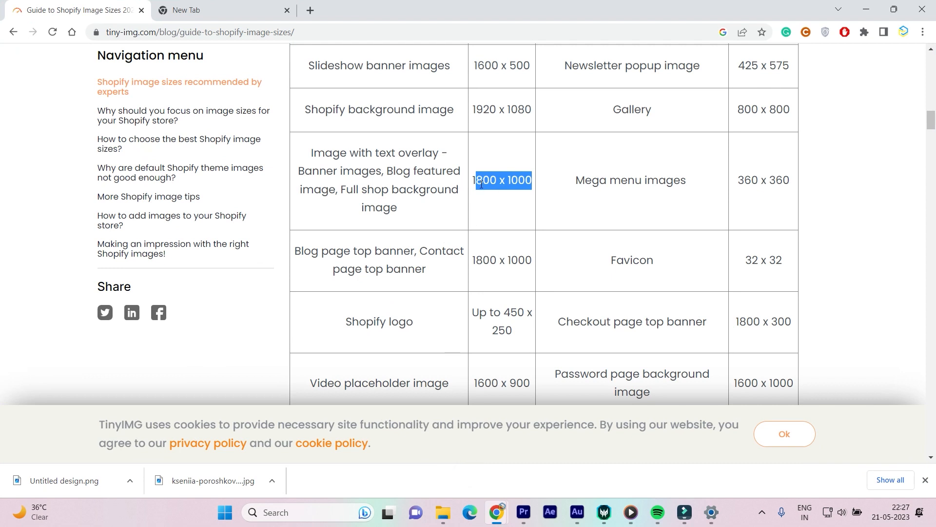
Step: Examine the Shopify image size table for the recommended pixel size of banner images with text overlay
scroll(441, 203, "up", 3)
scroll(441, 203, "down", 2)
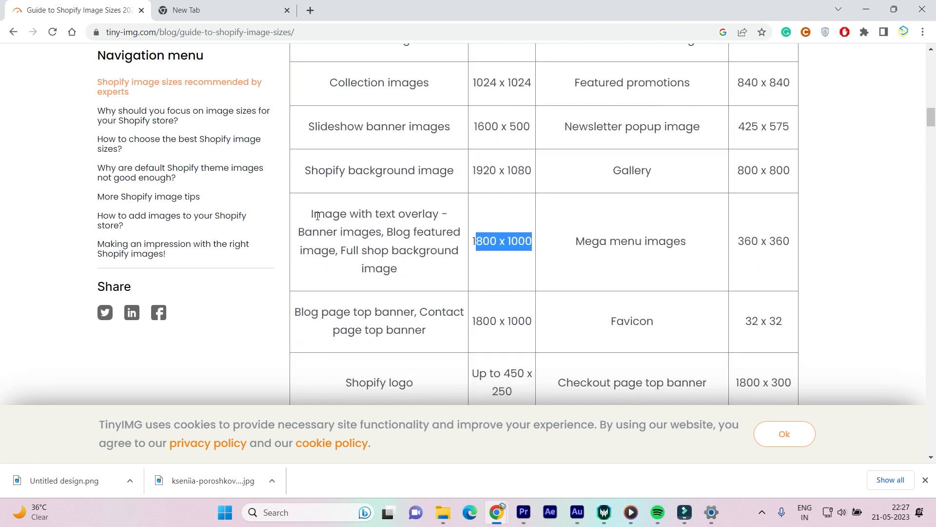
left_click(310, 215)
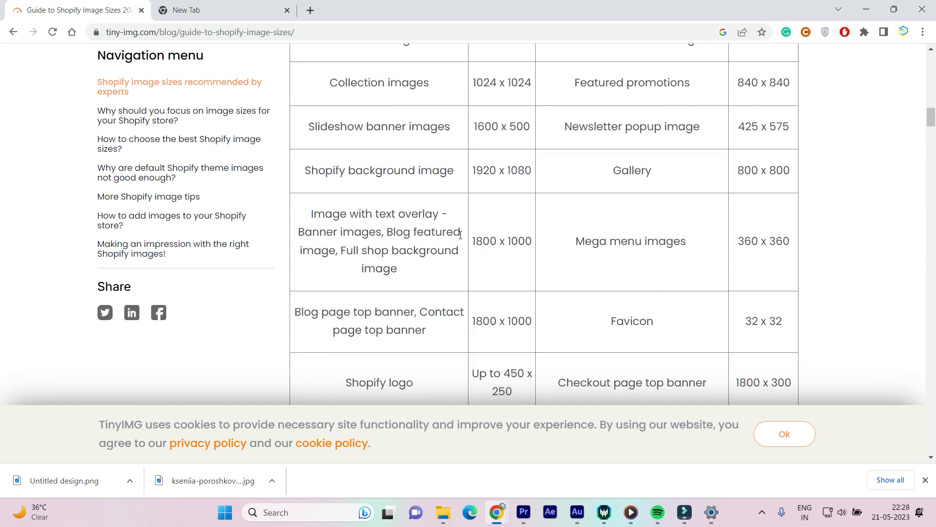
left_click_drag(475, 242, 530, 241)
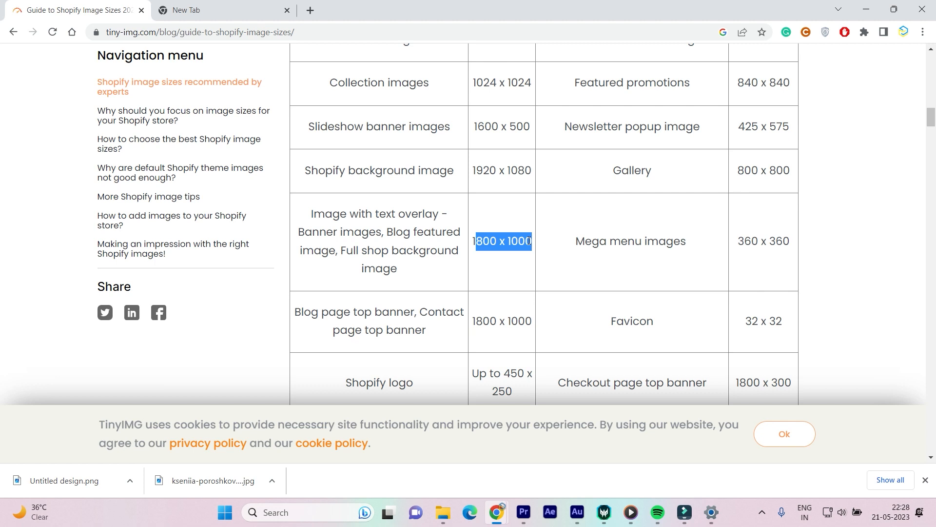
scroll(529, 241, "up", 1)
left_click(494, 325)
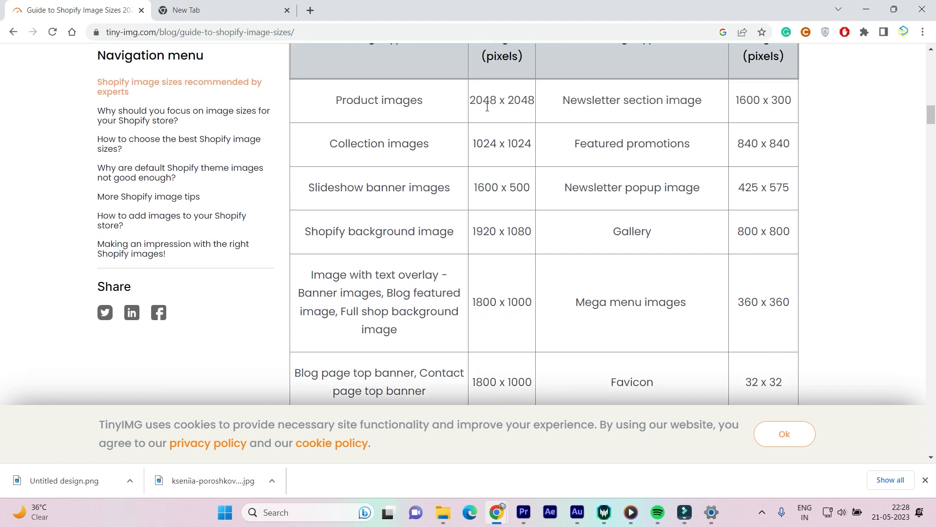
scroll(500, 344, "down", 2)
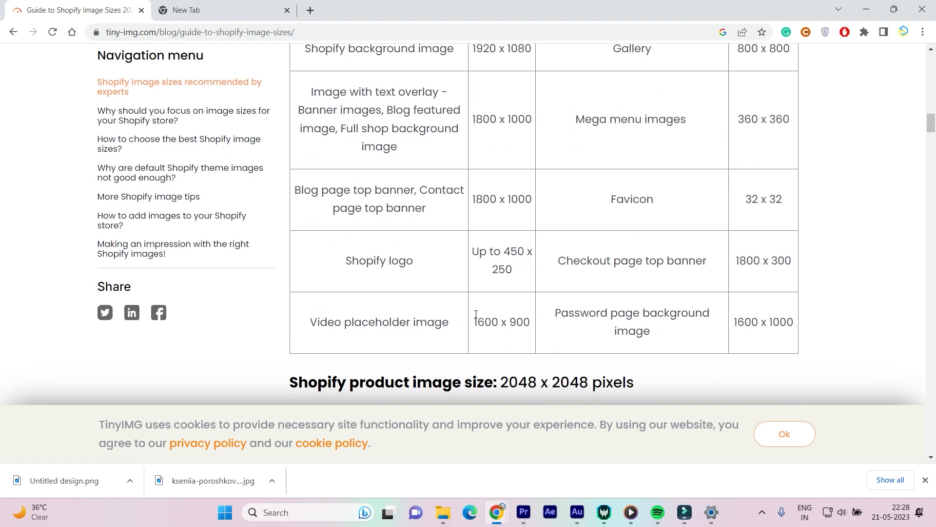
scroll(489, 306, "up", 2)
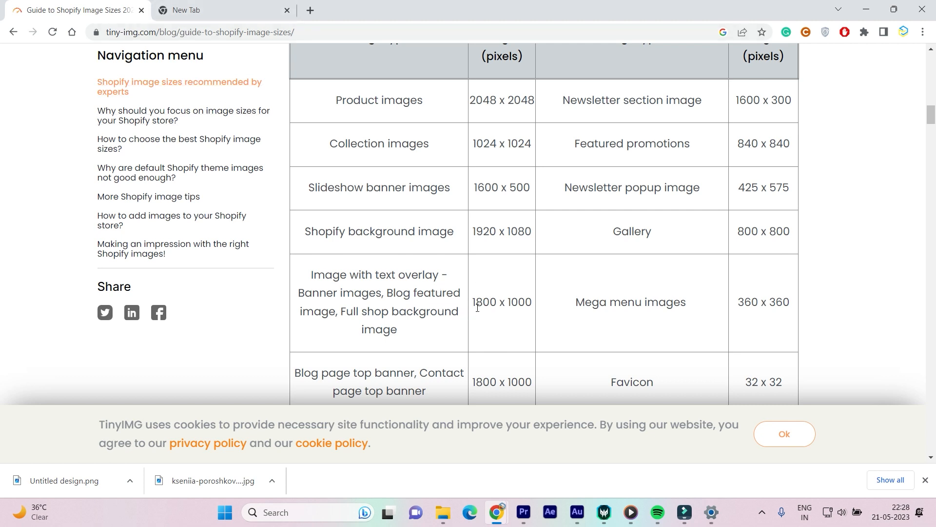
triple_click(476, 302)
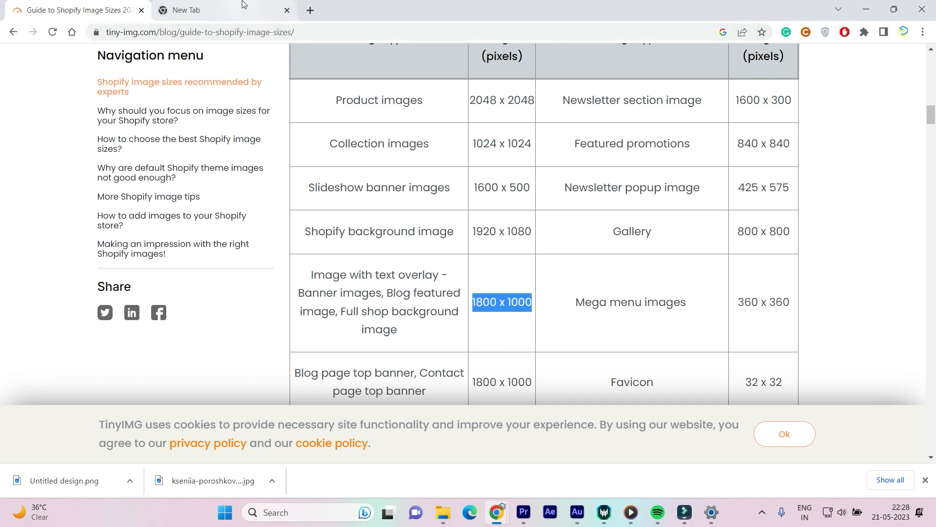
Step: Search Google for unsplash in the empty browser tab and open the Unsplash website
left_click(210, 11)
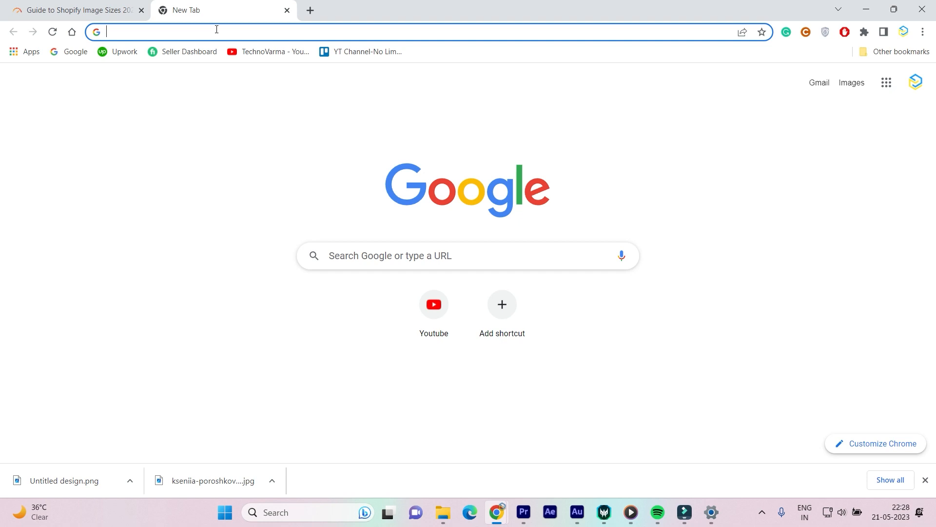
type("un")
key("Return")
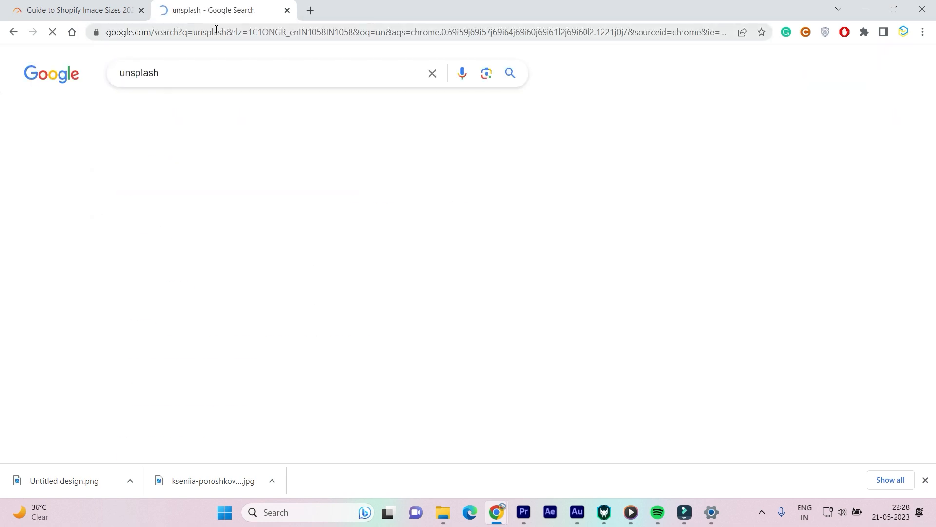
left_click(213, 195)
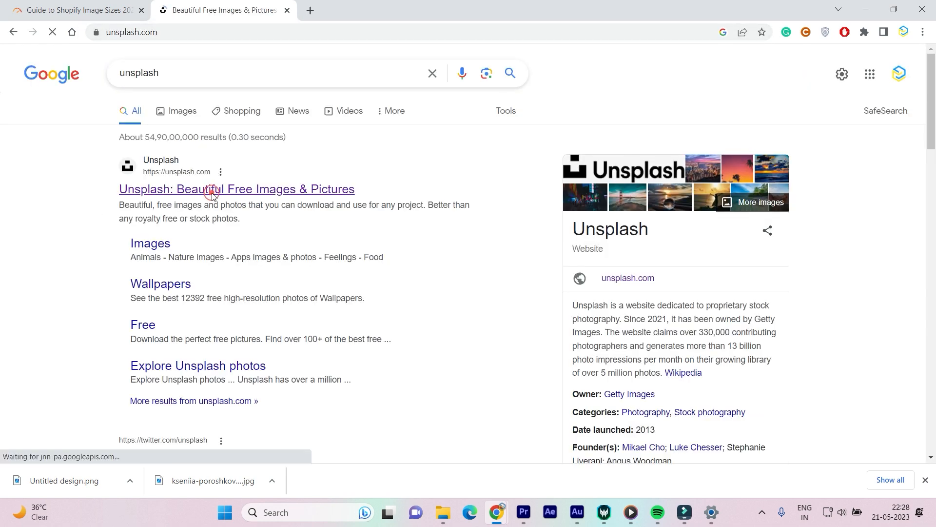
Step: Browse the Unsplash home feed and the Wallpapers, 3D Renders, Travel, Architecture & Interiors and Street Photography categories for a banner photo
scroll(458, 188, "down", 5)
scroll(459, 190, "down", 20)
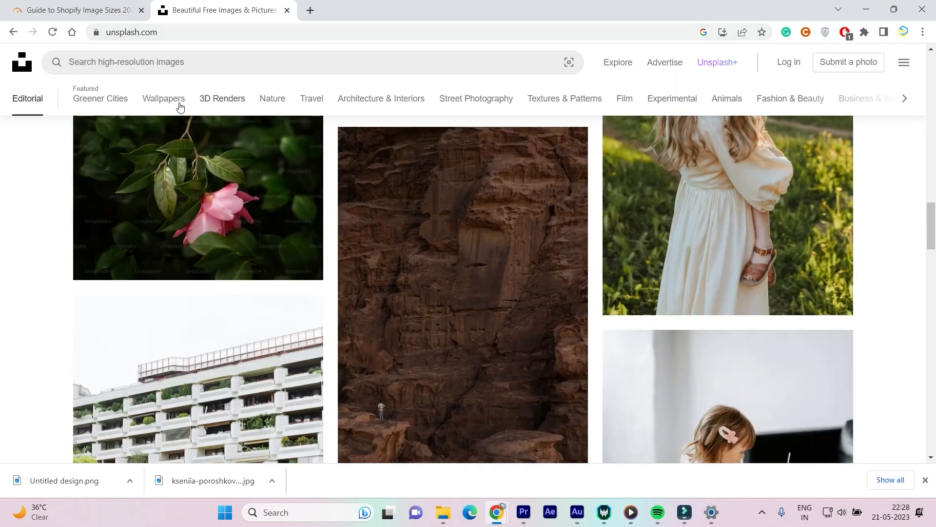
left_click(172, 106)
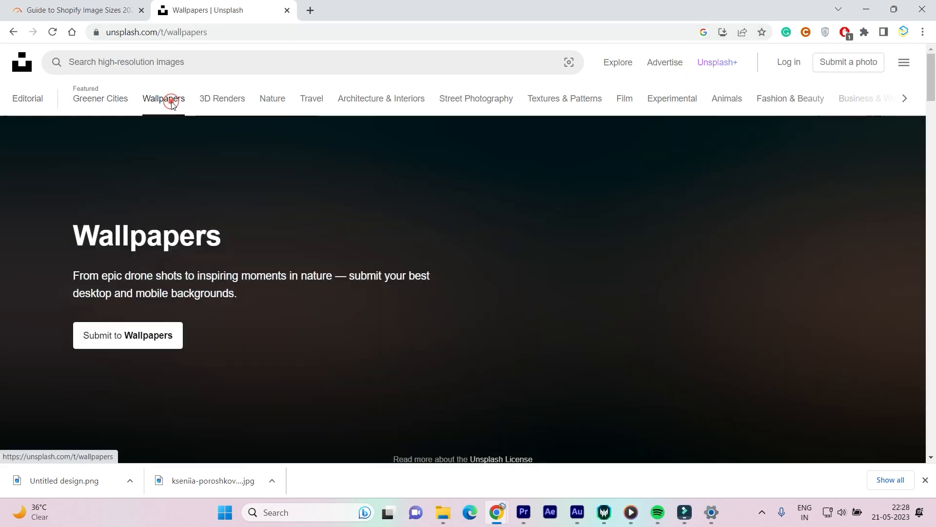
left_click(218, 100)
left_click(318, 102)
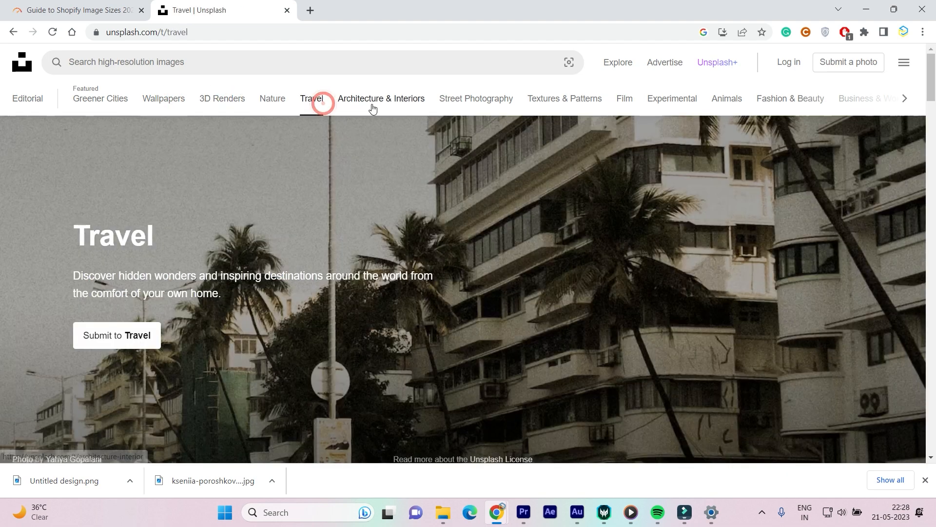
left_click(372, 100)
scroll(428, 219, "down", 3)
scroll(428, 219, "down", 5)
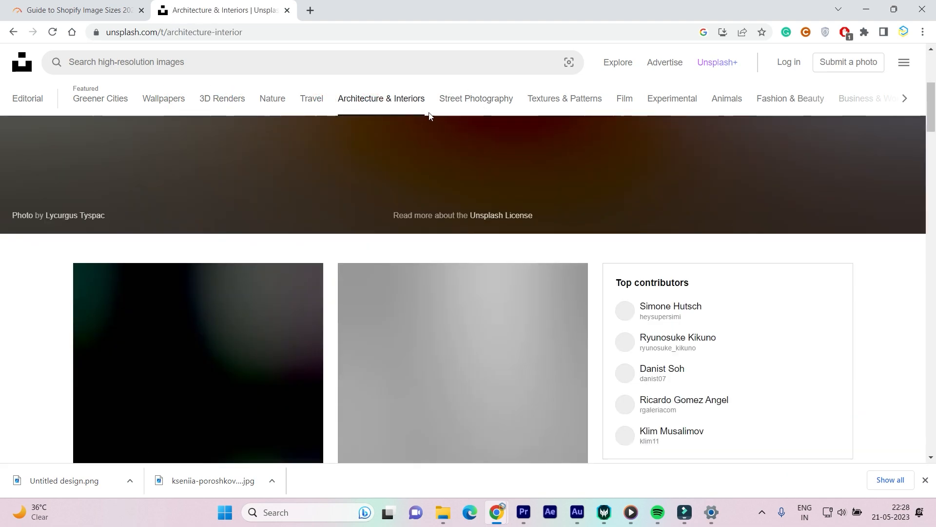
left_click(481, 103)
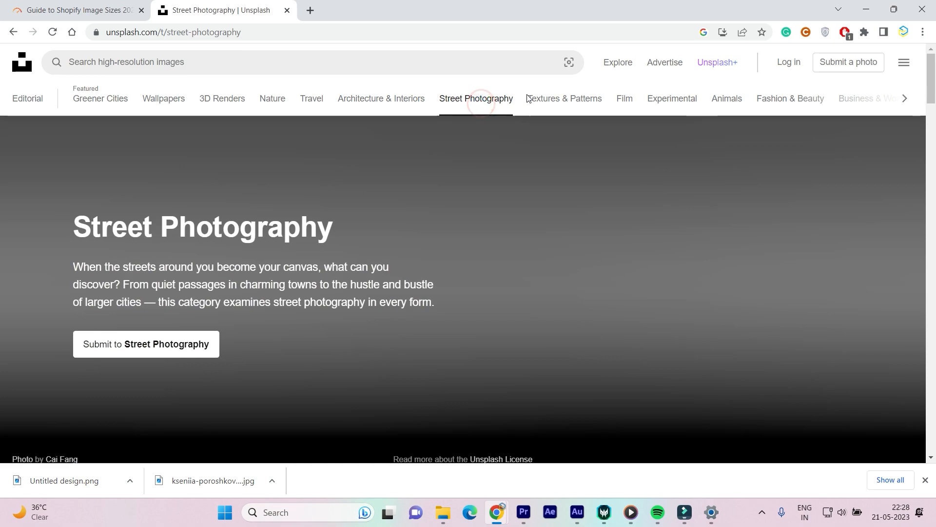
Step: Find the purple and orange Moscow sunset skyline photo in the Travel category and download it for free
left_click(314, 104)
scroll(420, 163, "down", 5)
scroll(420, 162, "down", 20)
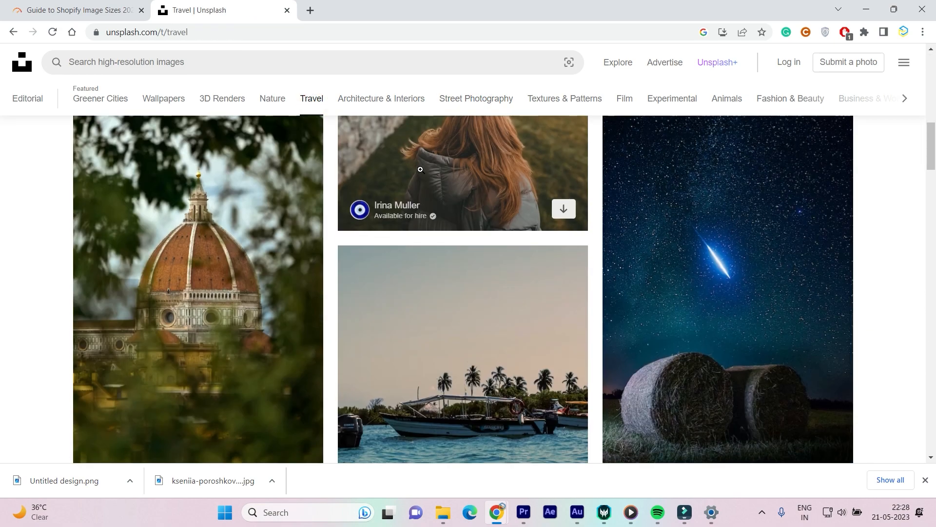
scroll(361, 301, "up", 6)
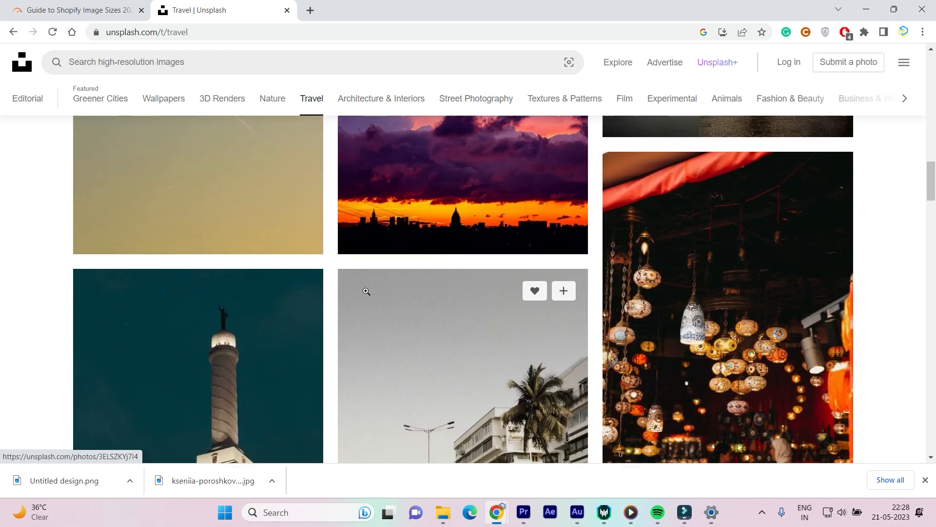
left_click(420, 277)
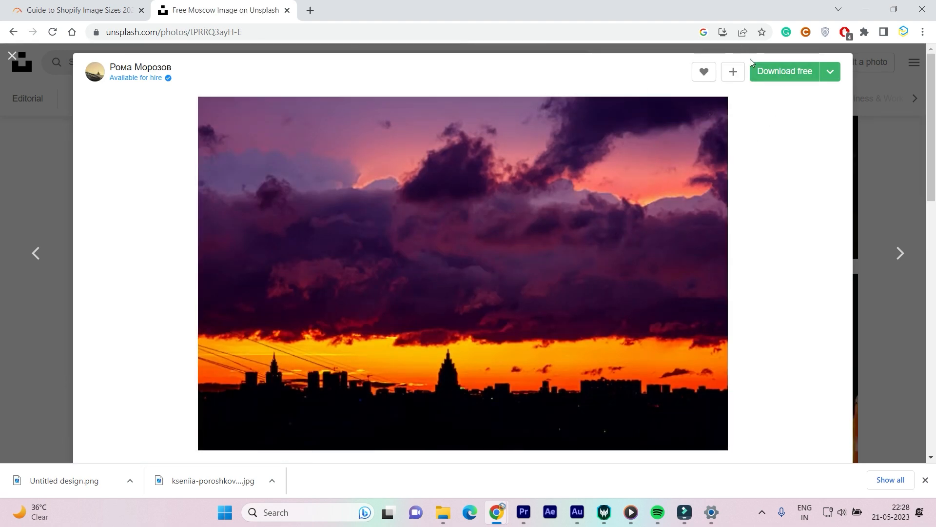
left_click(775, 71)
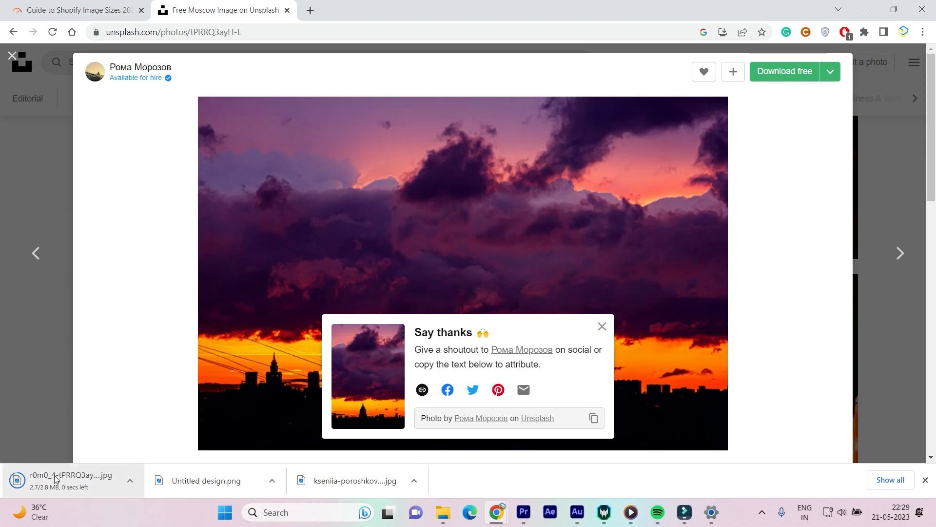
Step: Open the Canva projects page in a new browser tab
left_click(310, 12)
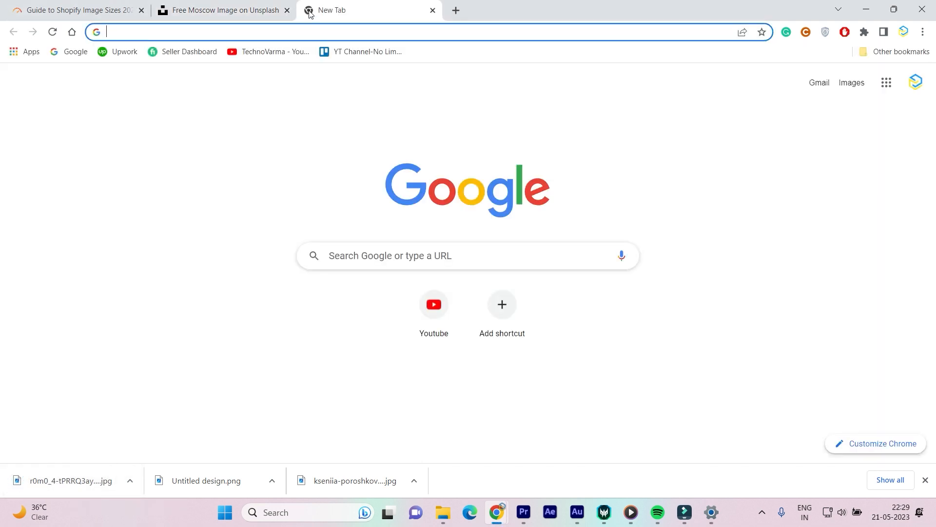
type("ca")
key("Return")
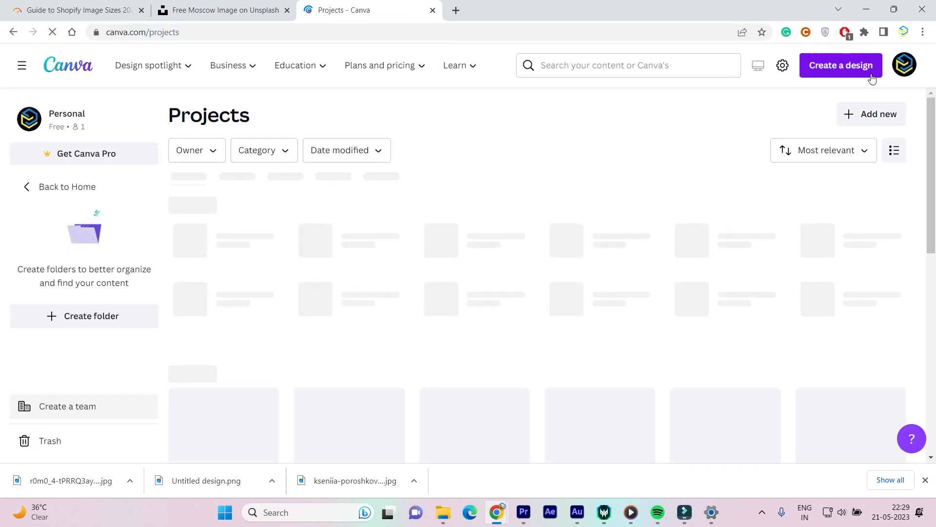
Step: Create a new custom-size design 1800 px wide and 1000 px high
left_click(828, 73)
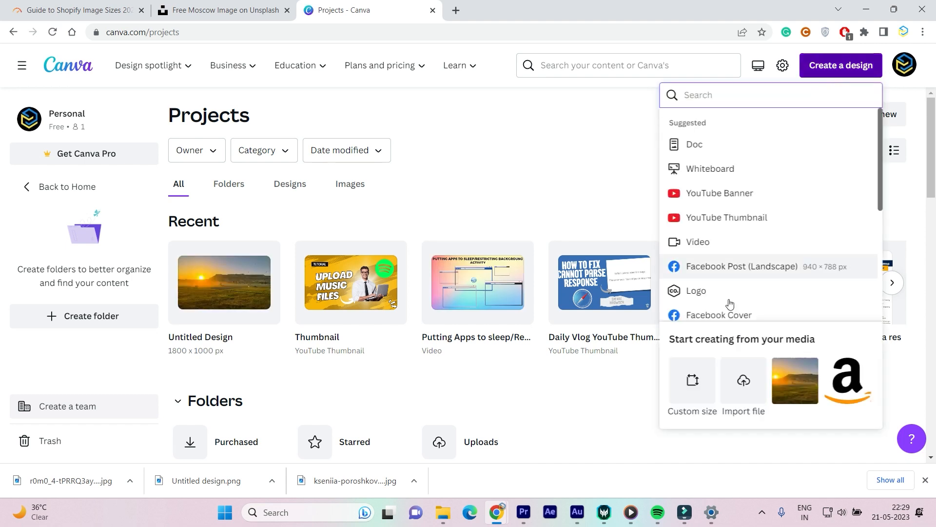
left_click(691, 389)
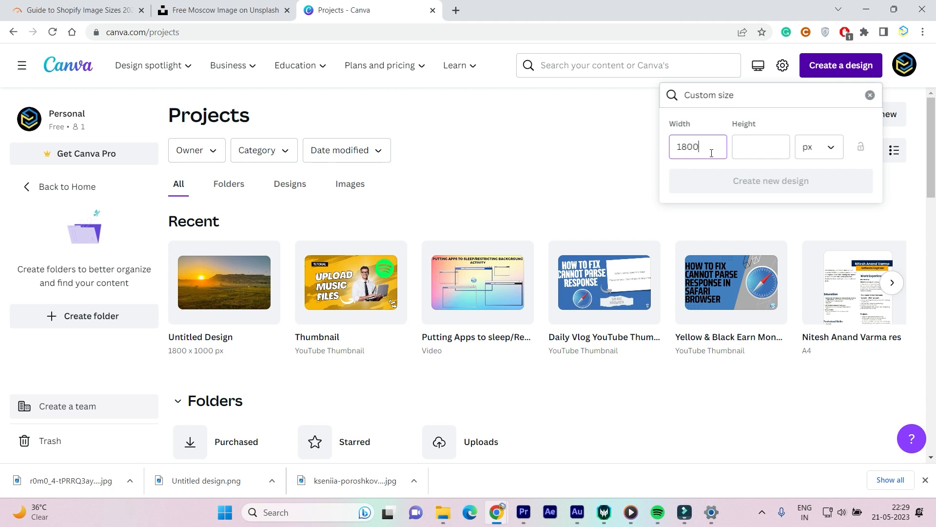
left_click(761, 146)
type("100")
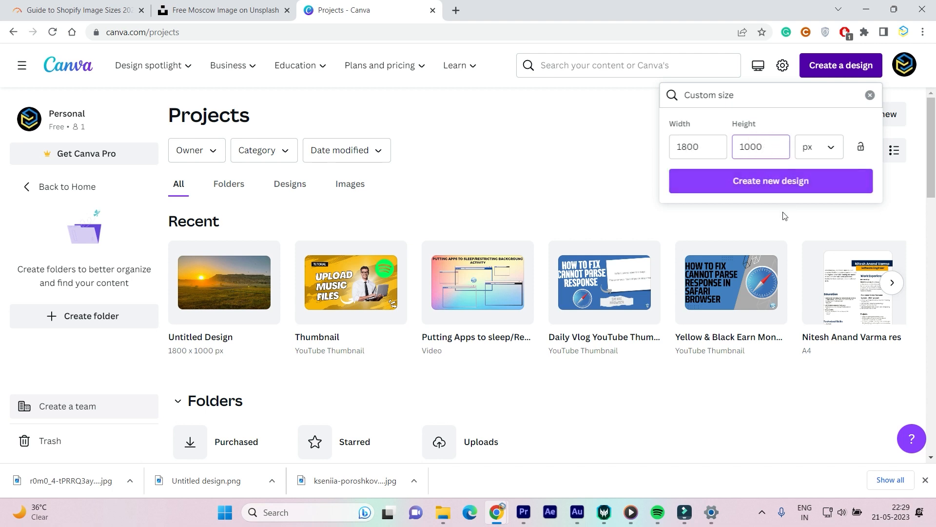
type("0")
left_click(786, 185)
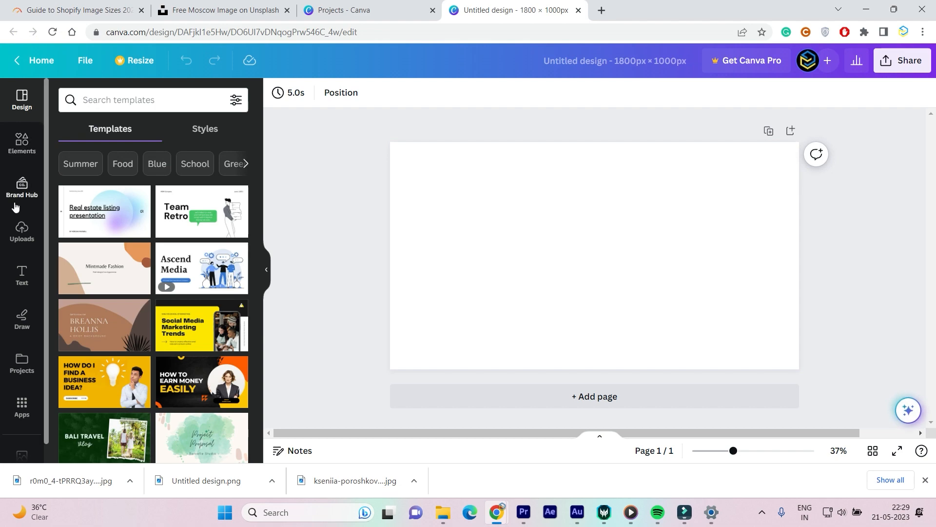
Step: Upload the photo r0m0_4-tPRRQ3ayH-E-unsplash from the Downloads folder to the design's uploads
left_click(12, 243)
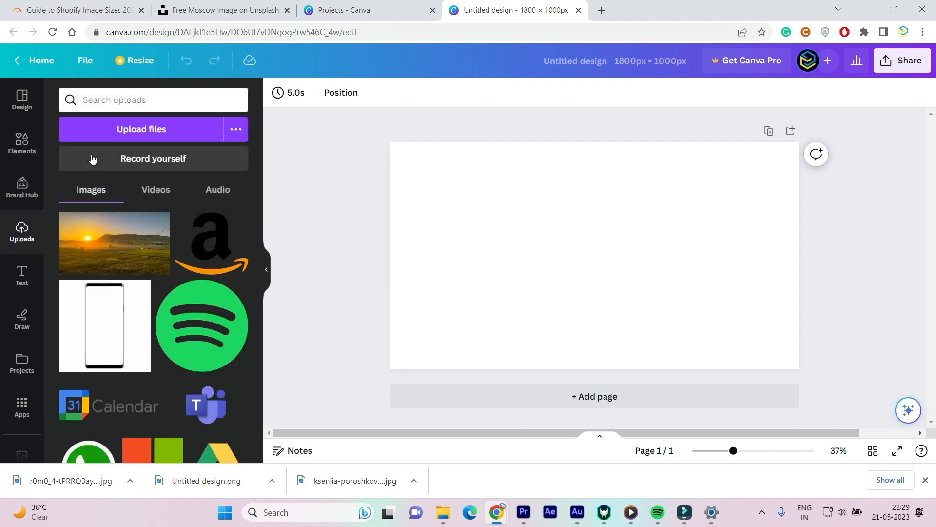
left_click(104, 135)
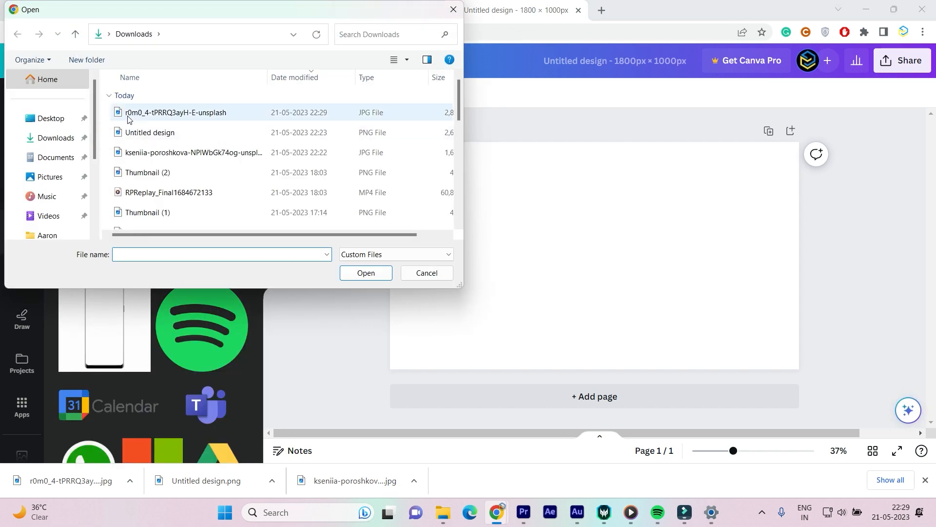
left_click(127, 113)
left_click(372, 276)
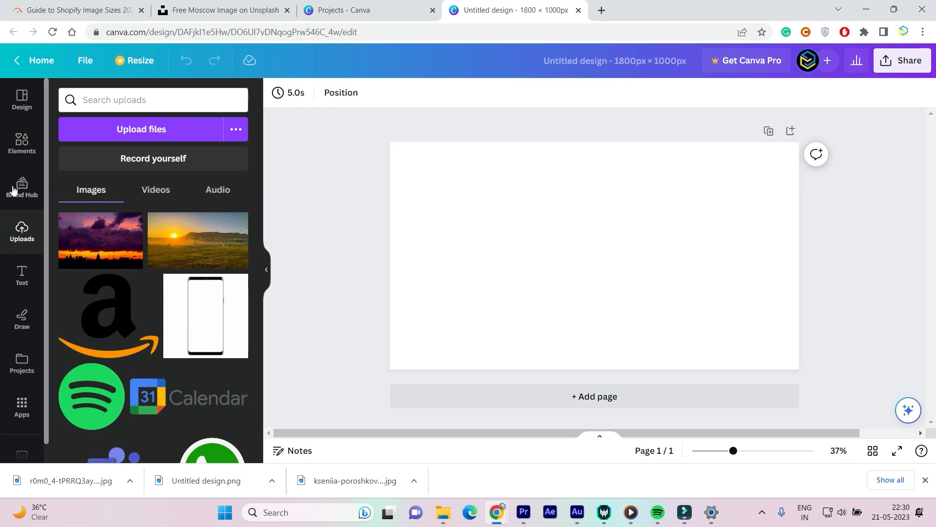
Step: Place the uploaded sunset skyline photo on the blank page and enlarge it until it covers the whole canvas
left_click(99, 247)
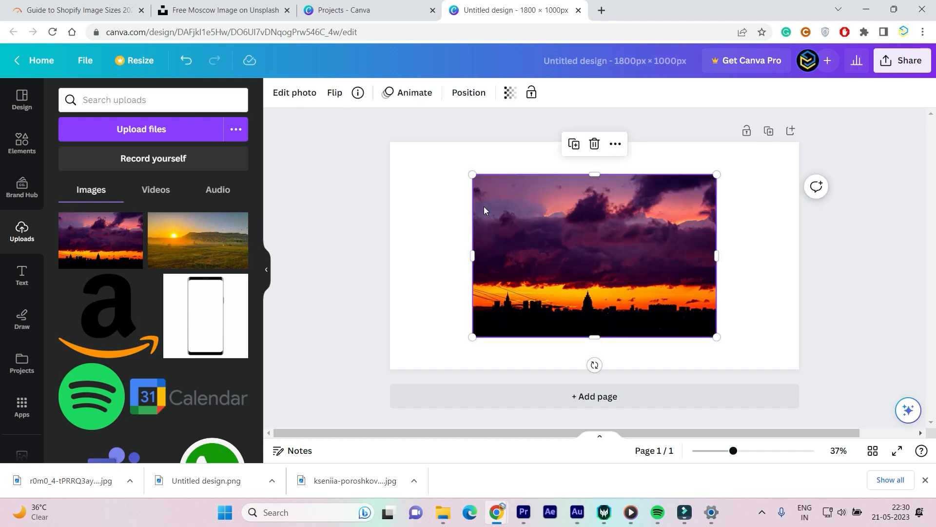
left_click_drag(472, 173, 390, 119)
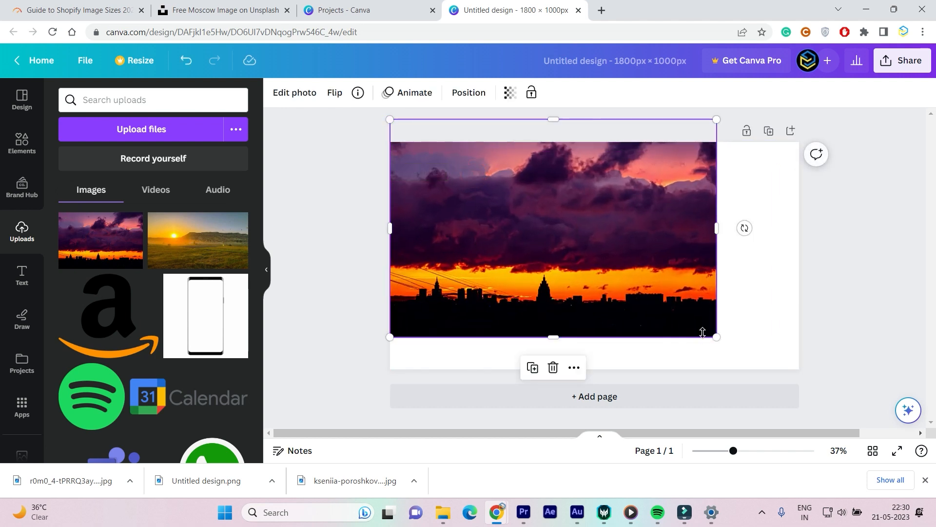
left_click_drag(716, 337, 782, 380)
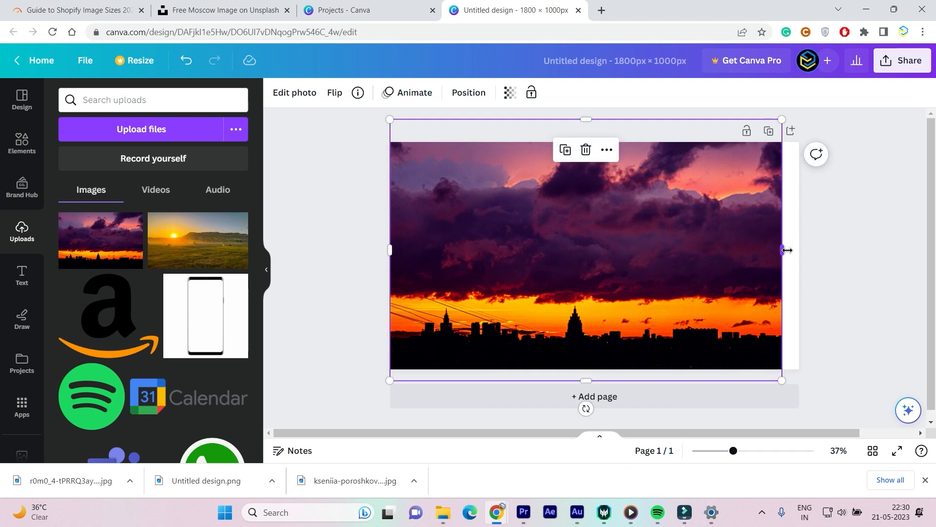
left_click_drag(787, 250, 824, 251)
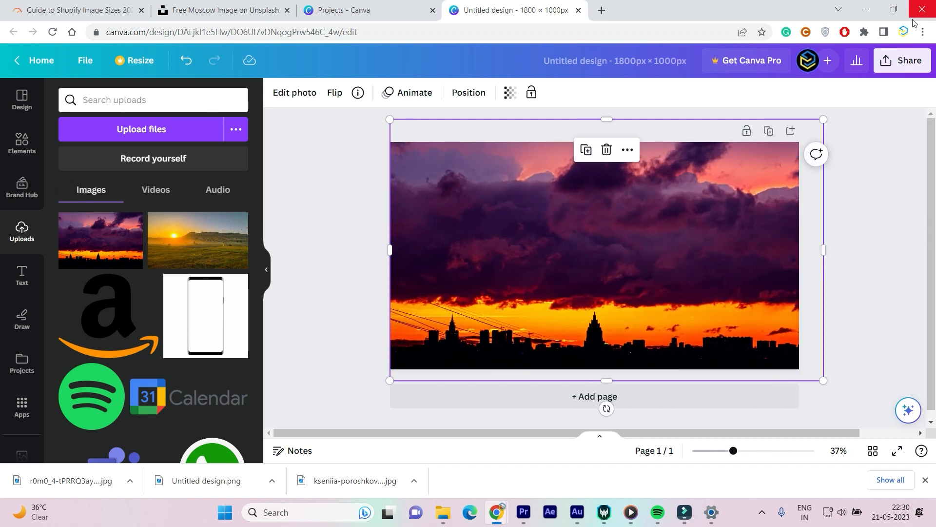
Step: Download the banner design as a PNG at 1,800 × 1,000 px
left_click(902, 60)
left_click(724, 370)
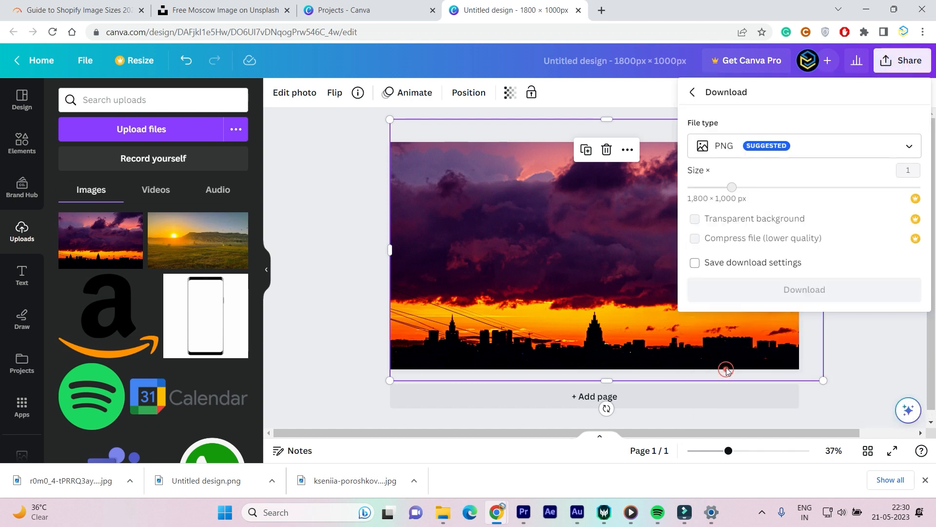
left_click(728, 290)
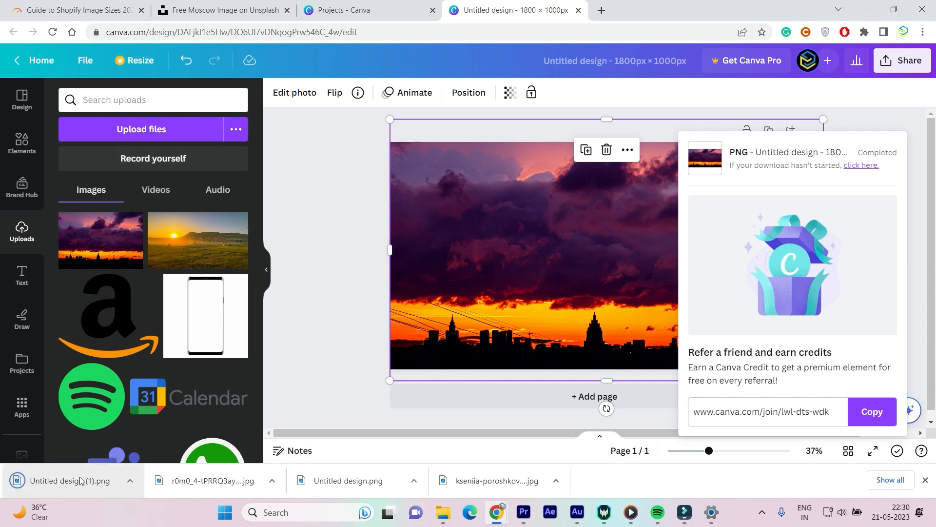
Step: Switch to the Shopify admin's Themes page and open the draft Dawn theme from the theme library for customization
mouse_move(495, 513)
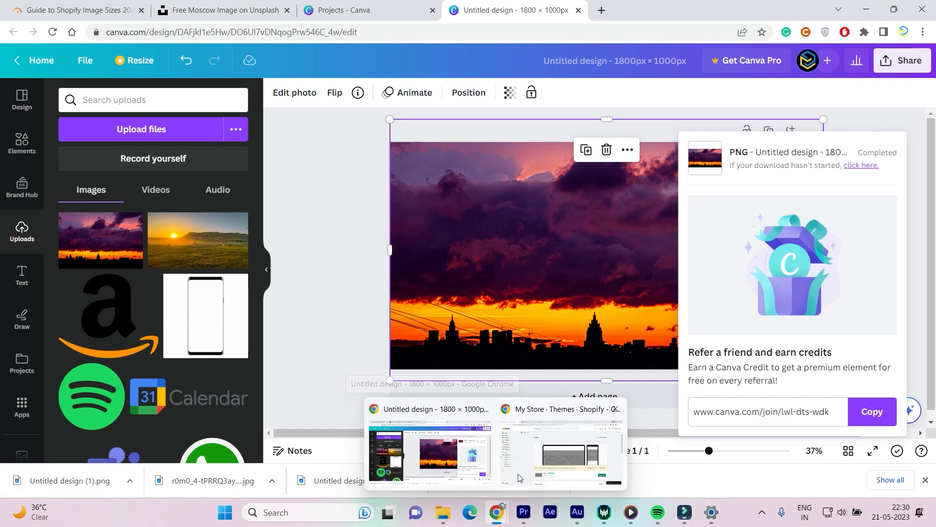
left_click(561, 451)
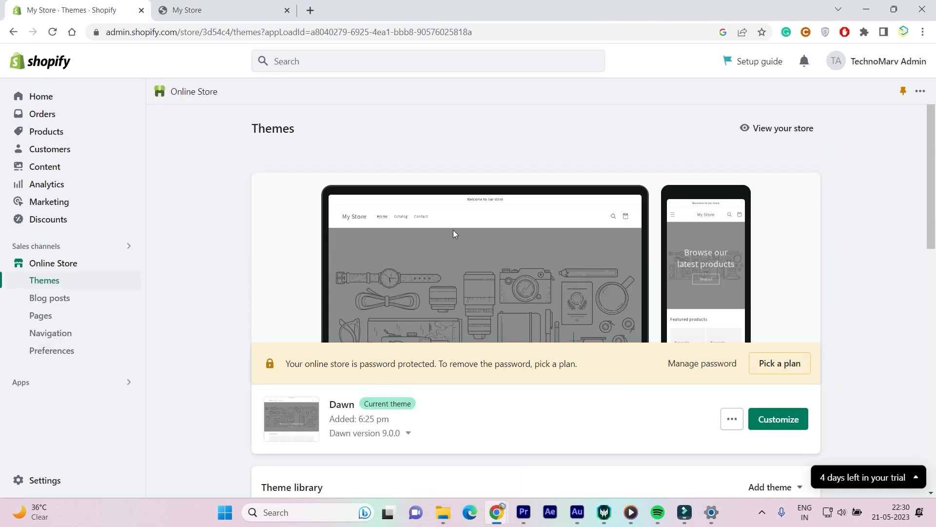
scroll(228, 263, "down", 5)
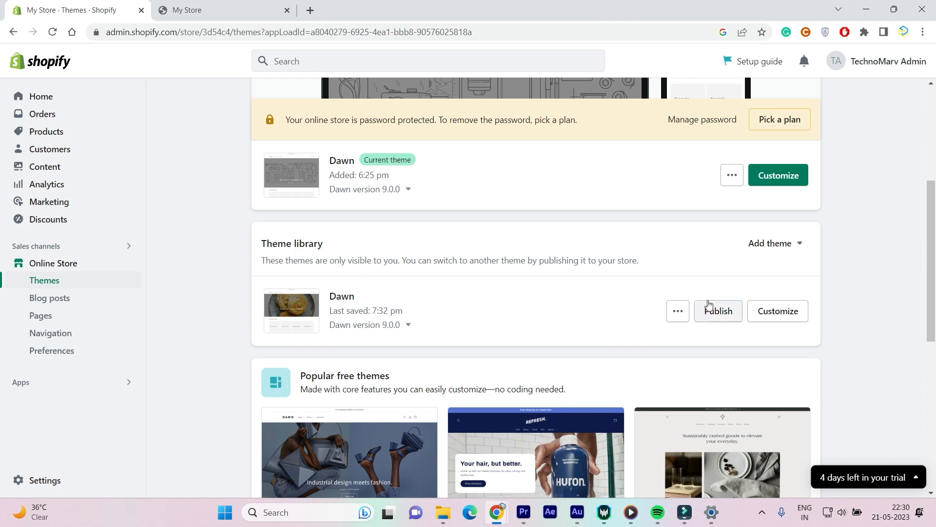
left_click(788, 317)
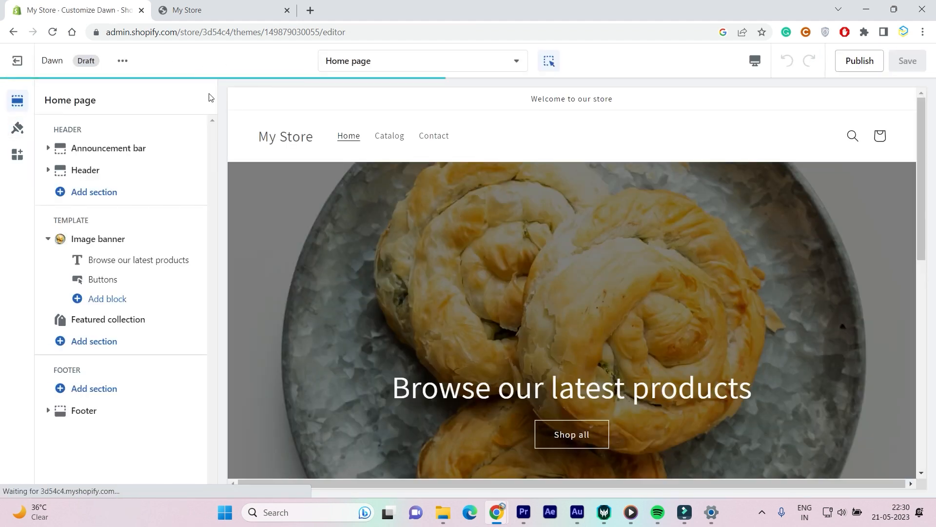
Step: Remove the existing first image from the home page's Image banner section
left_click(103, 239)
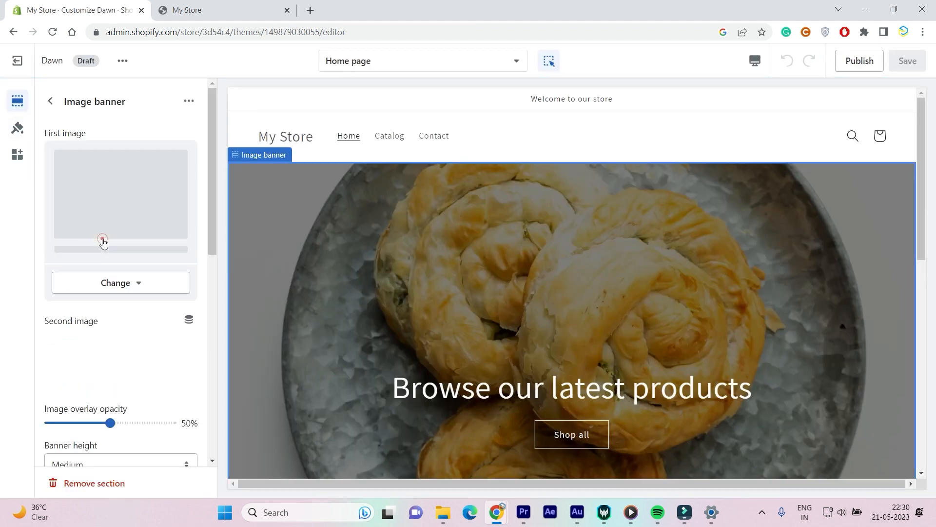
left_click(110, 312)
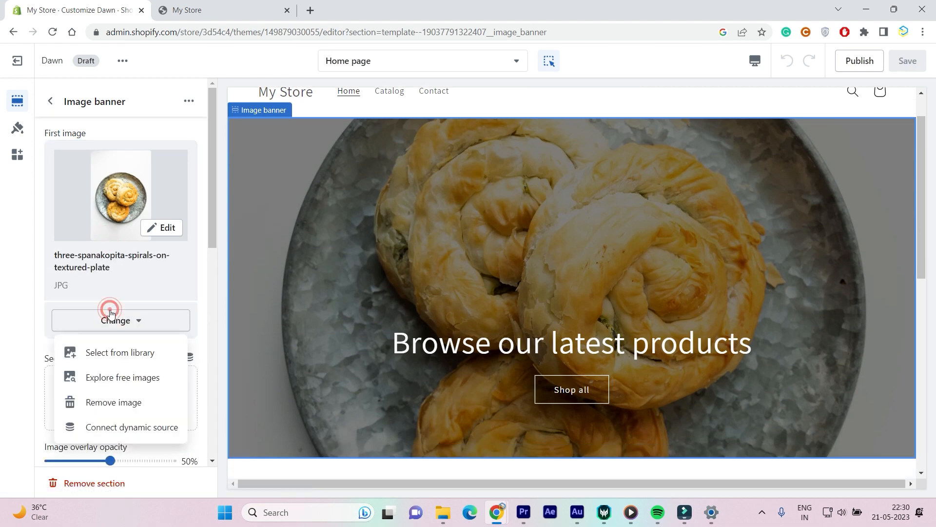
left_click(97, 402)
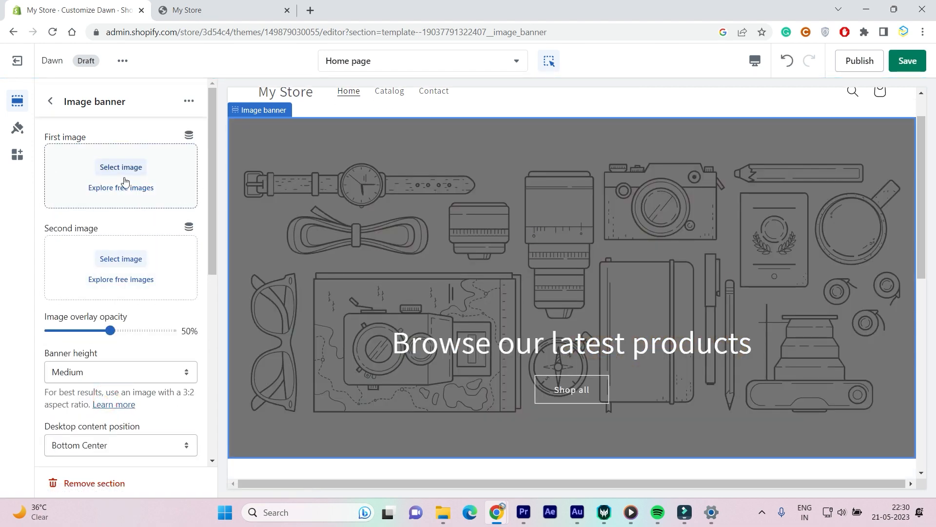
Step: Upload Untitled design (1) from the Downloads folder and set it as the Image banner's first image
left_click(117, 169)
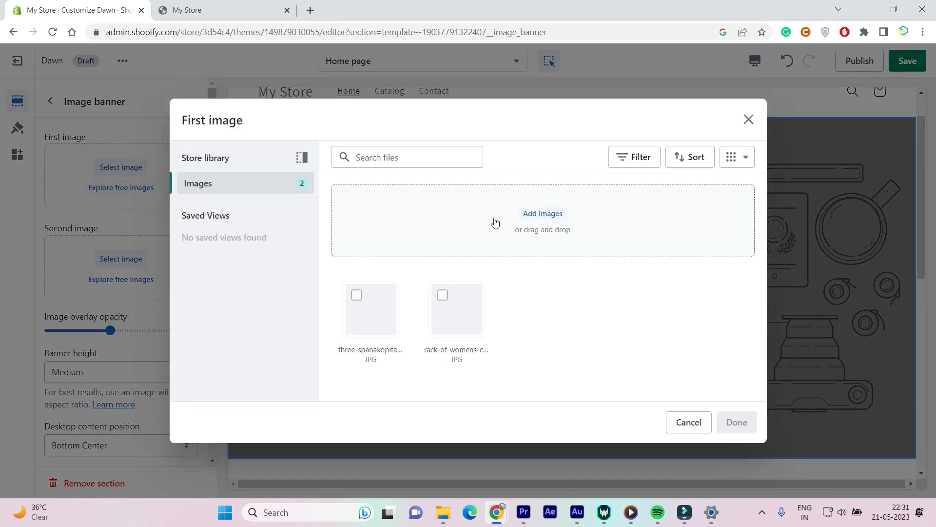
left_click(545, 219)
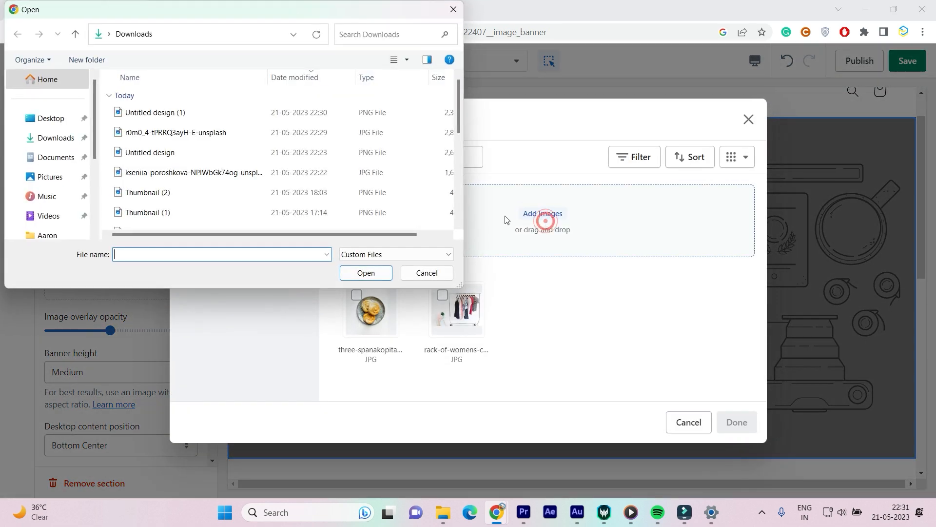
left_click(171, 115)
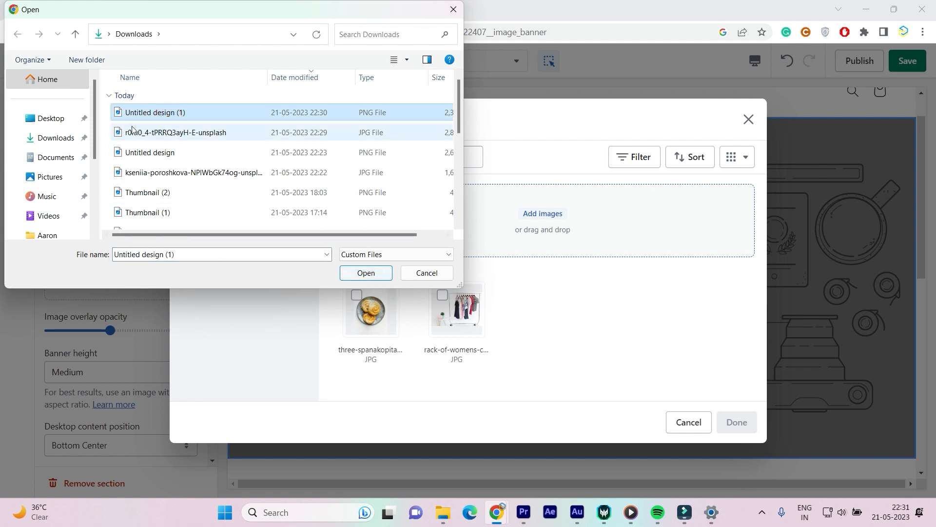
left_click(360, 271)
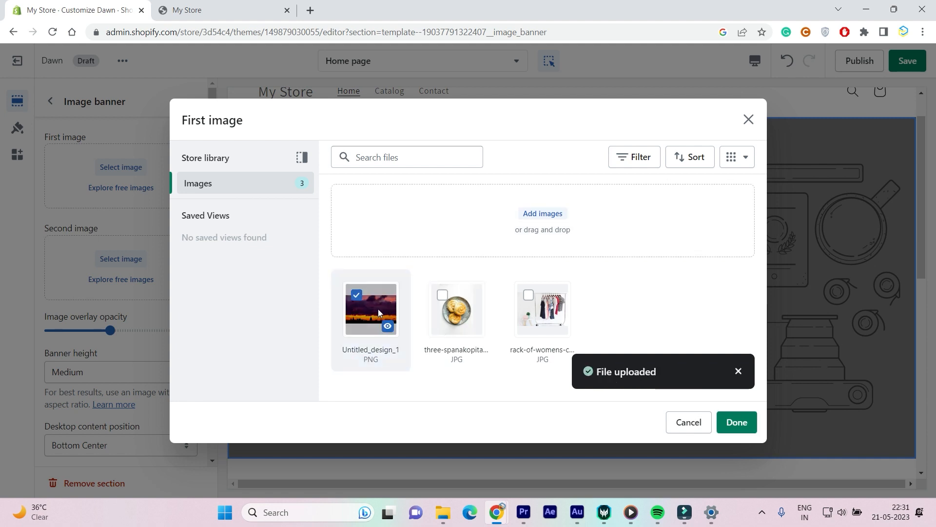
left_click(742, 423)
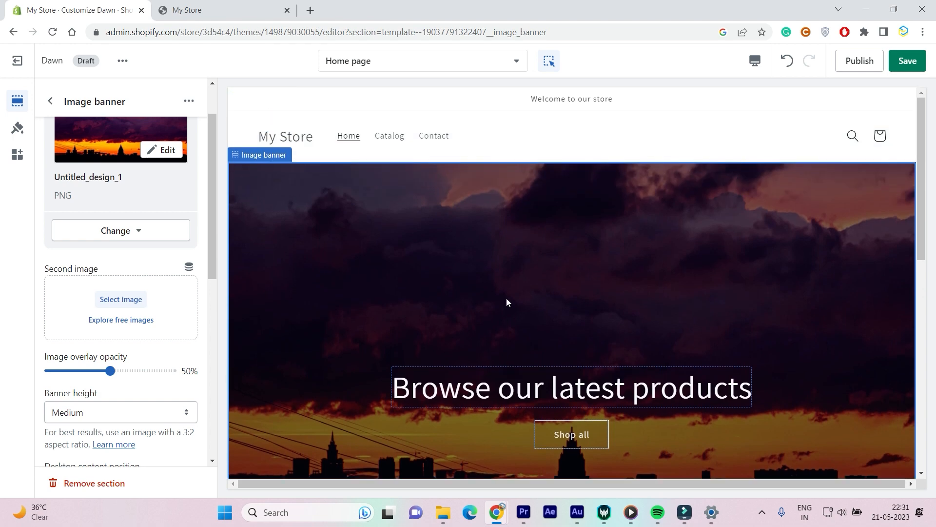
scroll(443, 262, "up", 4)
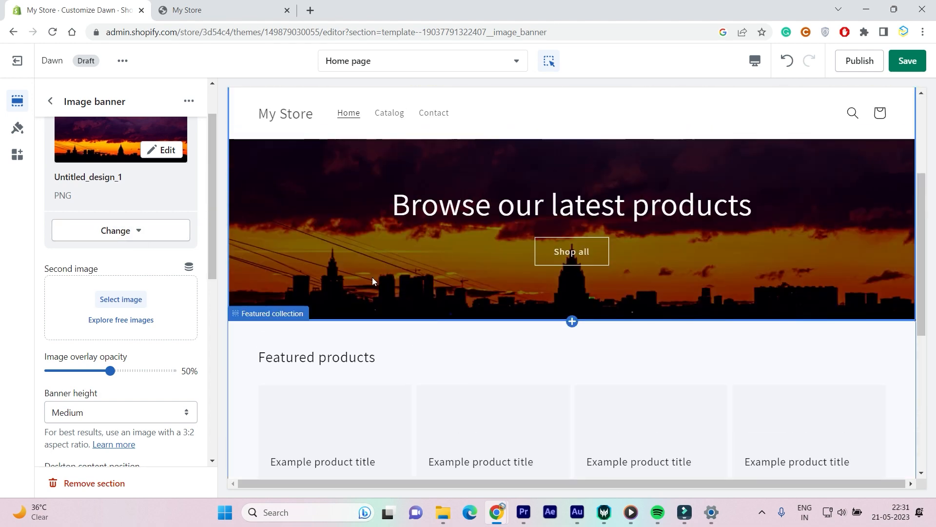
Step: Try the Large banner height for the Image banner section, and set it back to Medium
scroll(71, 371, "down", 2)
scroll(70, 371, "down", 1)
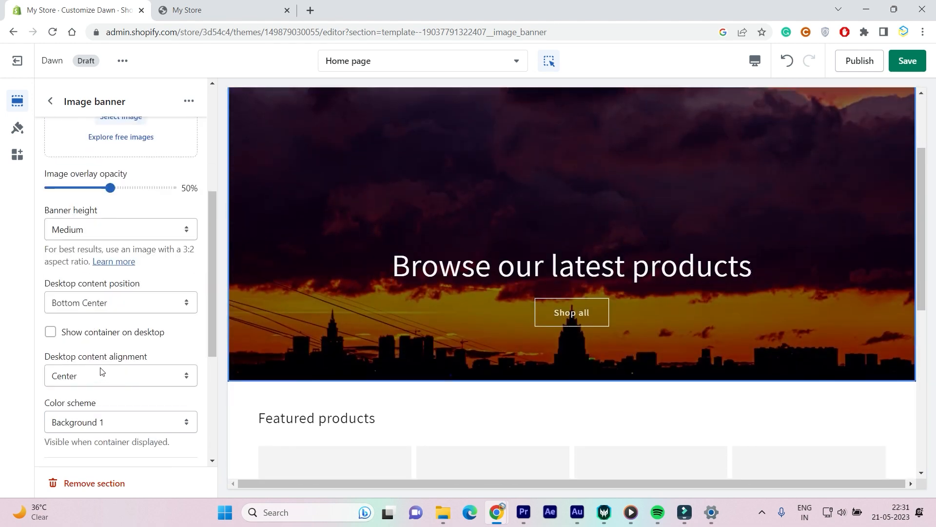
left_click(104, 238)
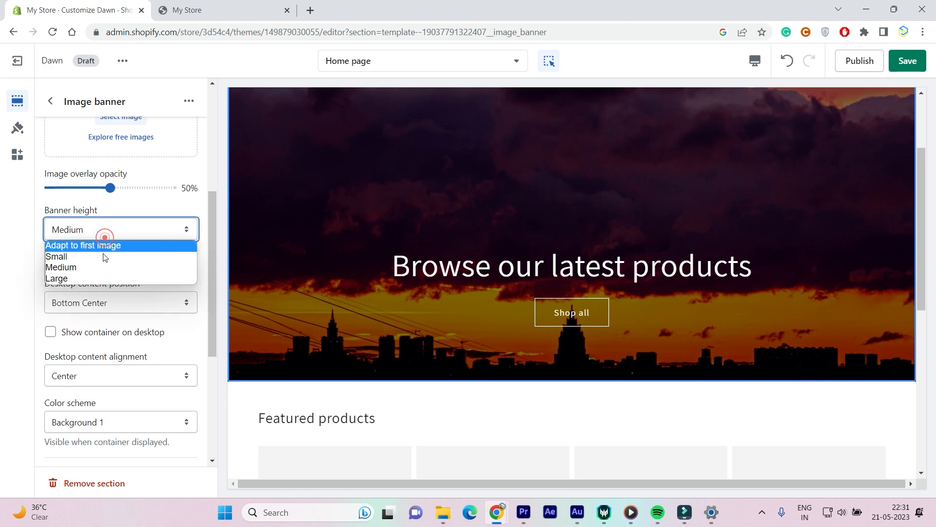
left_click(77, 278)
left_click(108, 239)
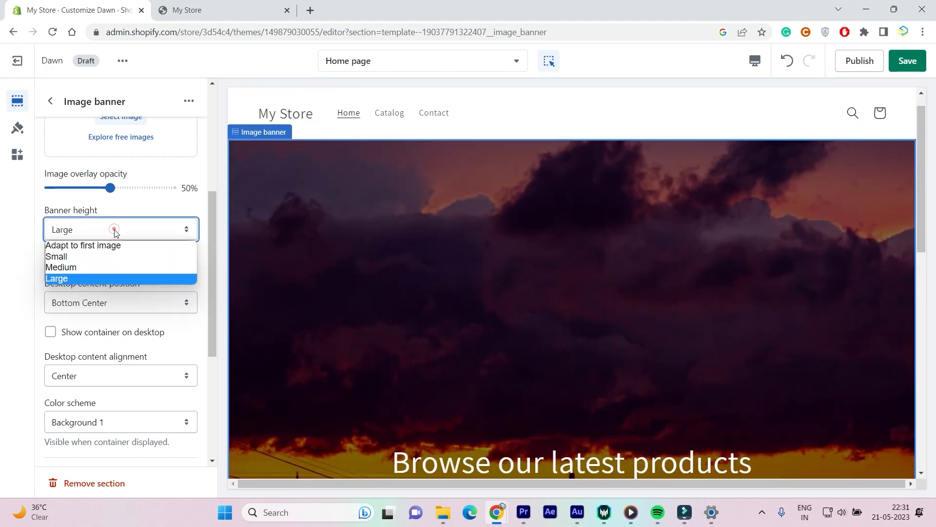
left_click(110, 265)
Step: Review the home page preview with the new banner, and save and publish the draft Dawn theme
scroll(501, 271, "down", 3)
scroll(114, 333, "down", 3)
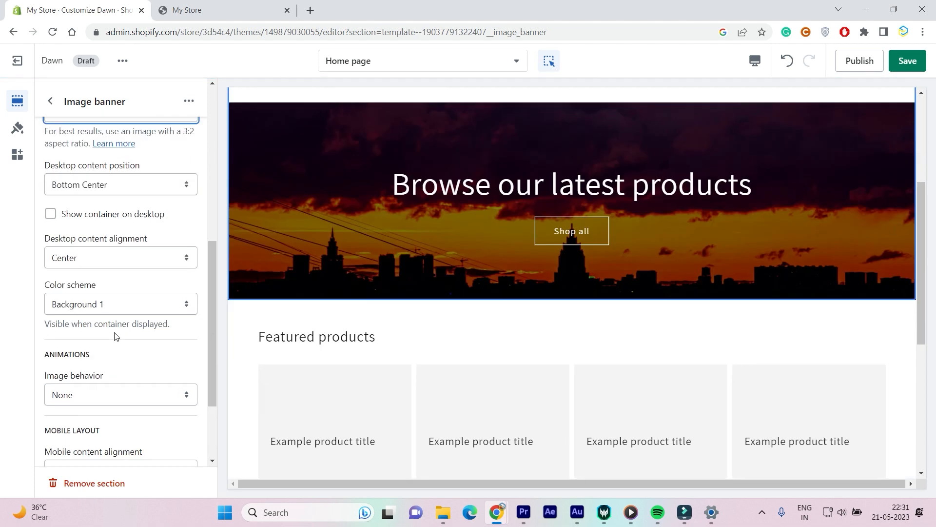
scroll(529, 293, "up", 3)
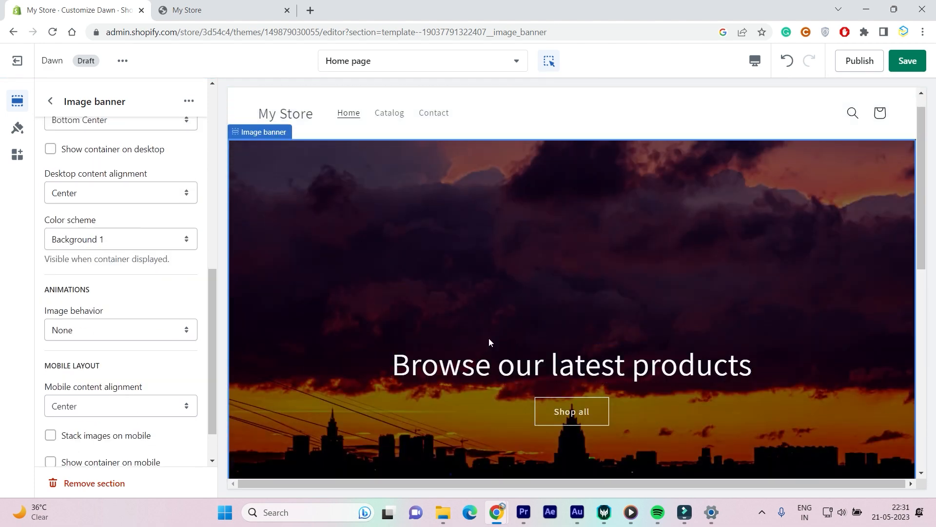
scroll(488, 338, "up", 1)
scroll(544, 343, "down", 6)
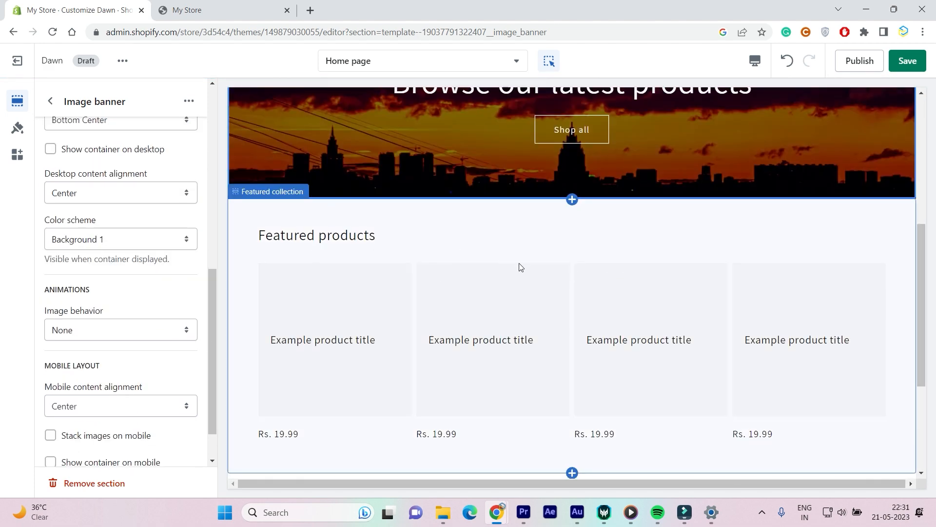
scroll(520, 265, "up", 6)
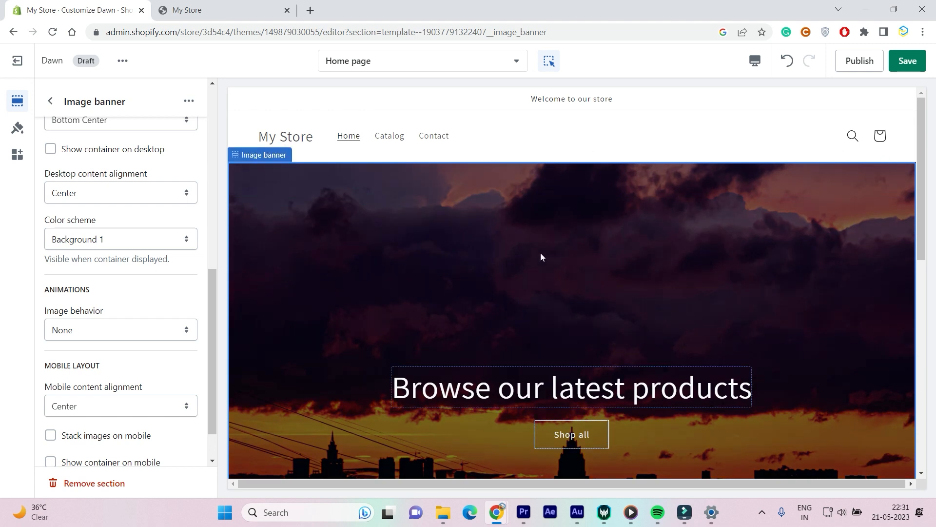
left_click(909, 59)
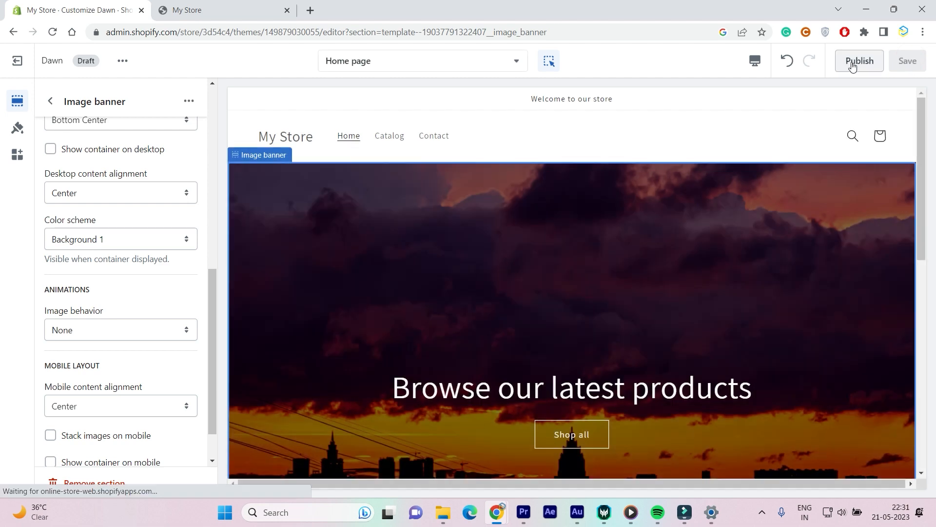
left_click(854, 62)
left_click(622, 336)
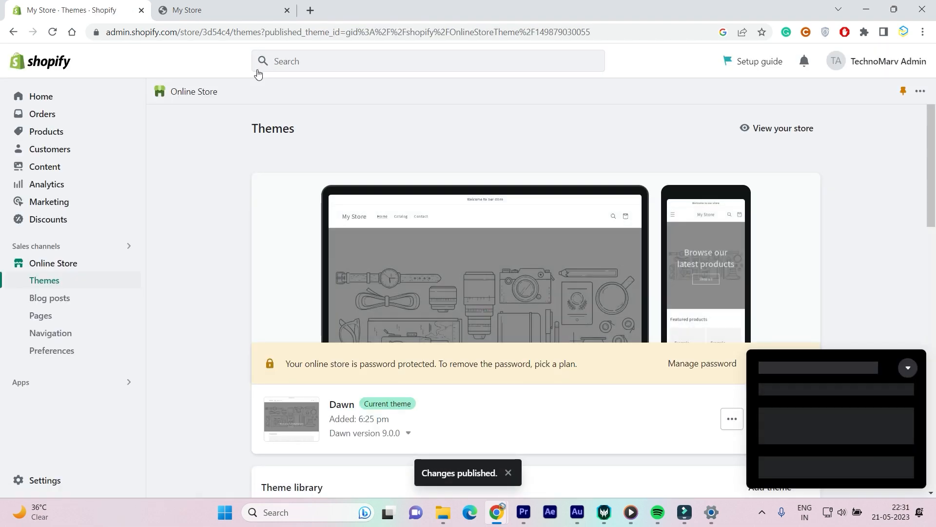
Step: Reload the live storefront page and check how the new banner image appears on the home page
left_click(207, 10)
scroll(448, 443, "down", 3)
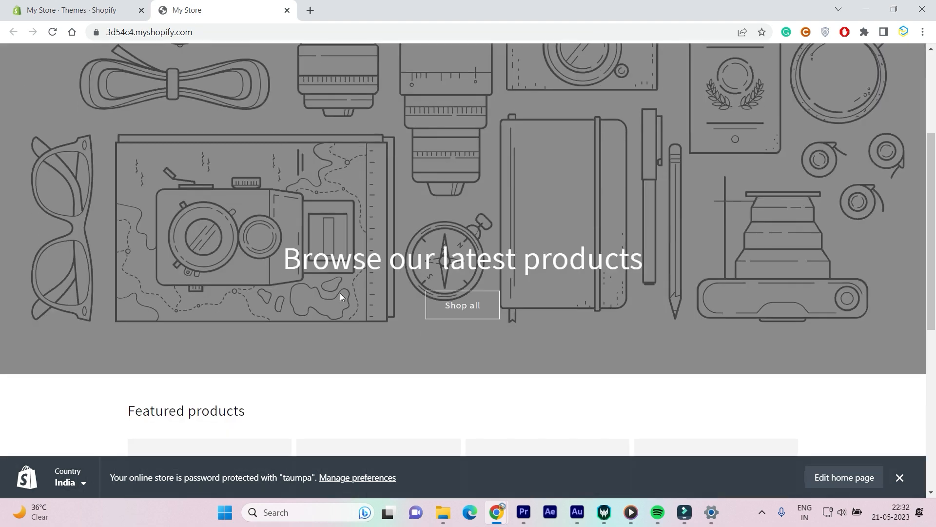
left_click(52, 32)
scroll(596, 393, "up", 1)
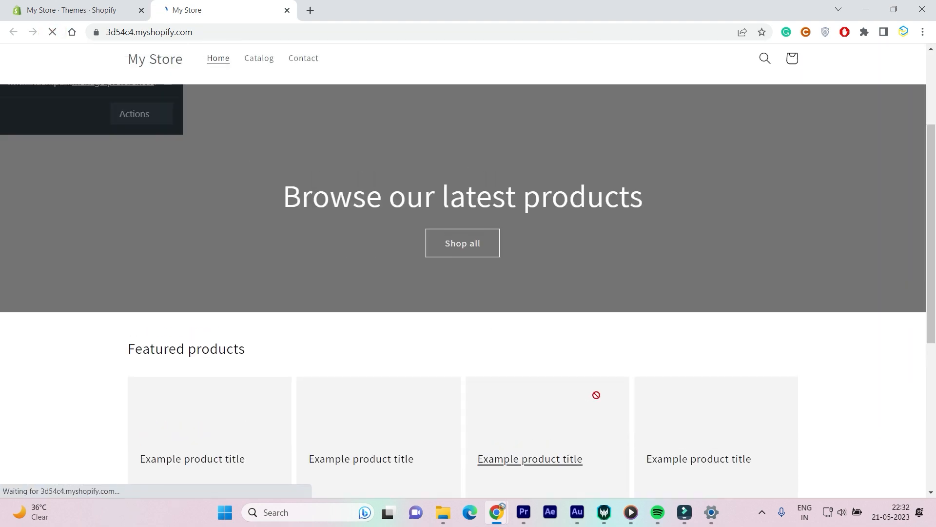
scroll(539, 298, "down", 2)
scroll(539, 302, "up", 2)
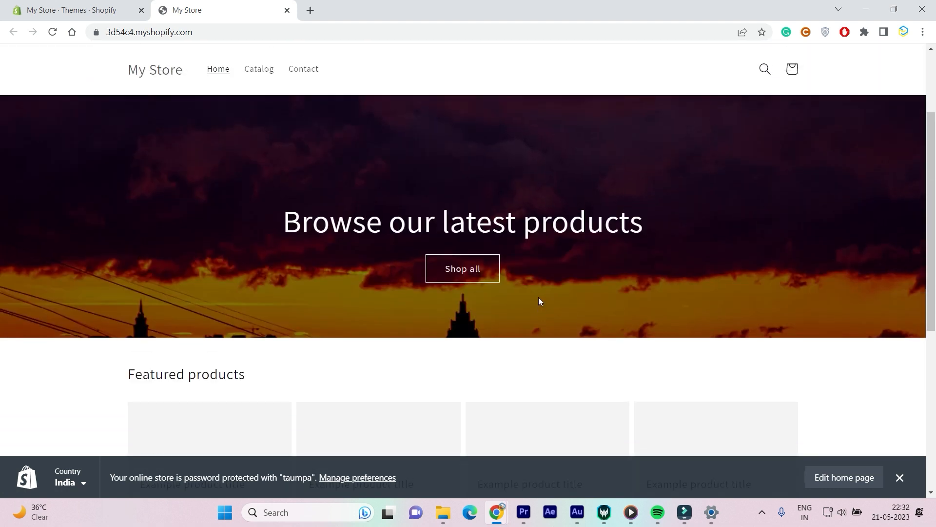